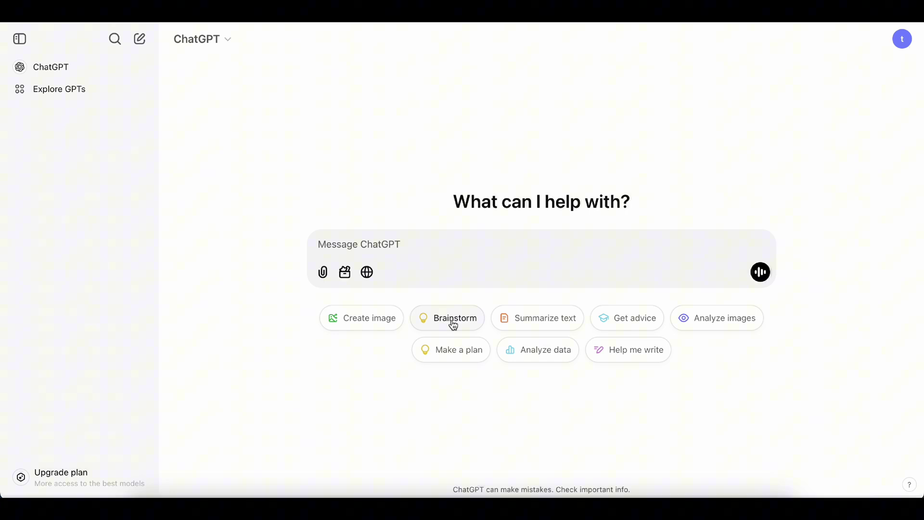
# Start the ChatGPT prompt with the 'Help me write' suggestion for a YouTube video.
pyautogui.click(624, 353)
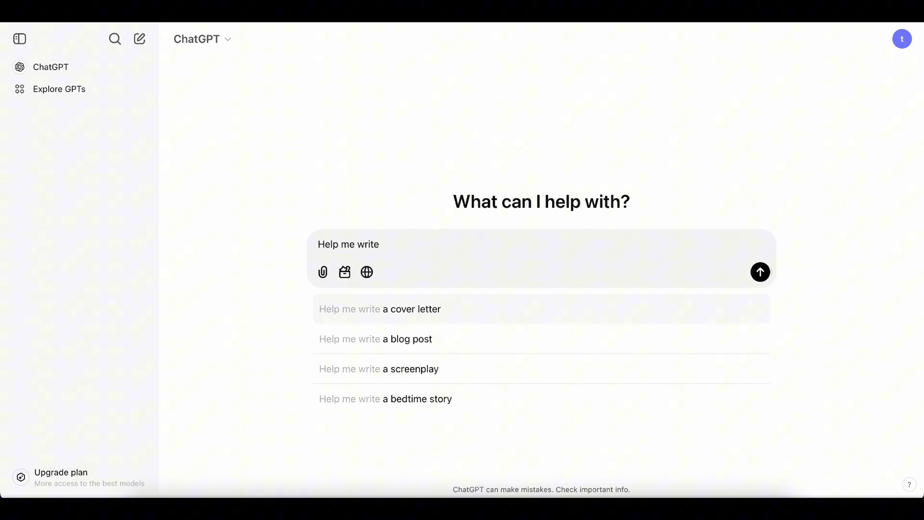
pyautogui.write('yout')
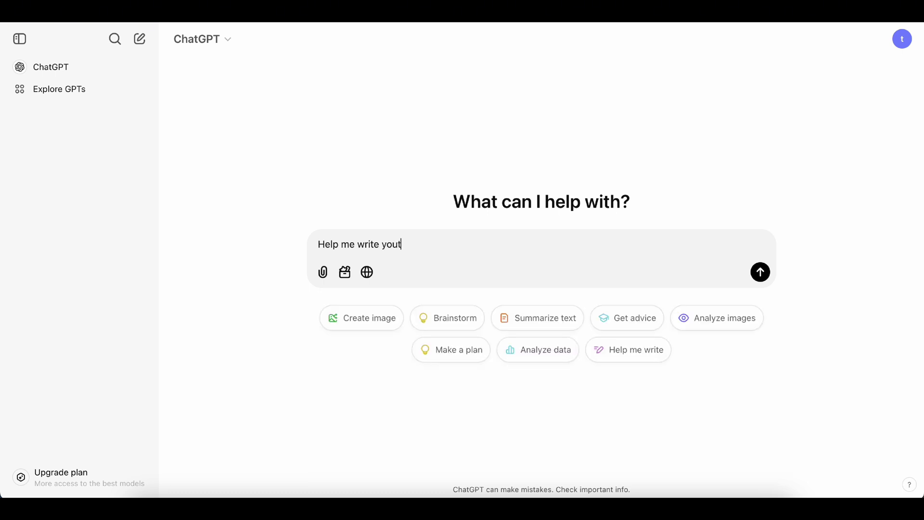
pyautogui.write('ube vid')
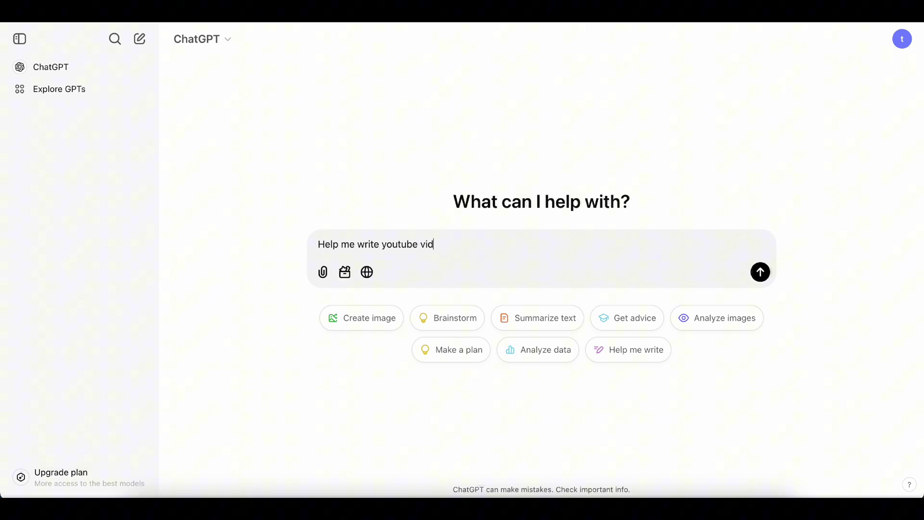
pyautogui.write('eo')
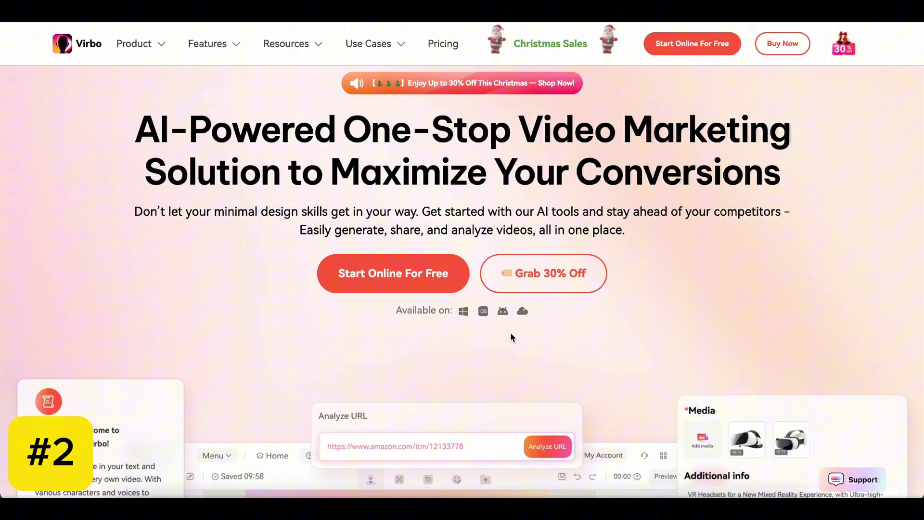
# Launch Virbo online for free, browse the feature cards, and start a new Avatar Video.
pyautogui.click(416, 278)
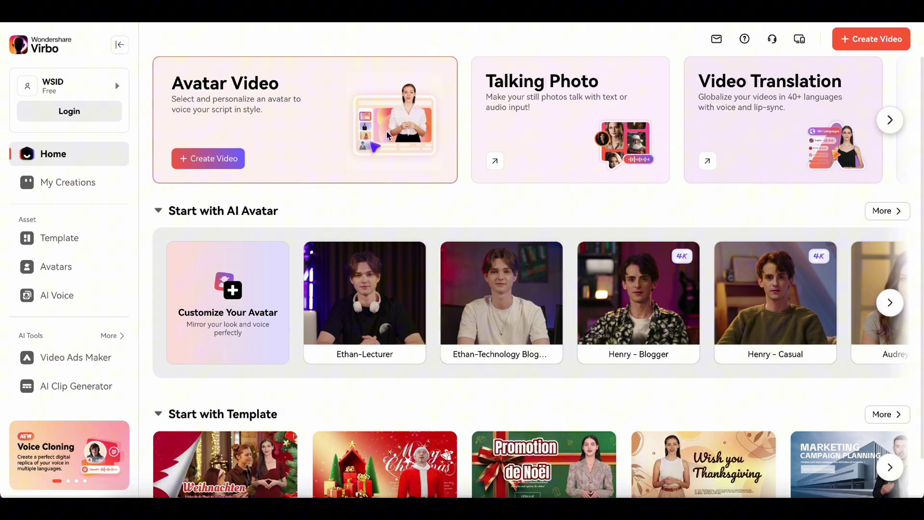
pyautogui.moveTo(517, 121)
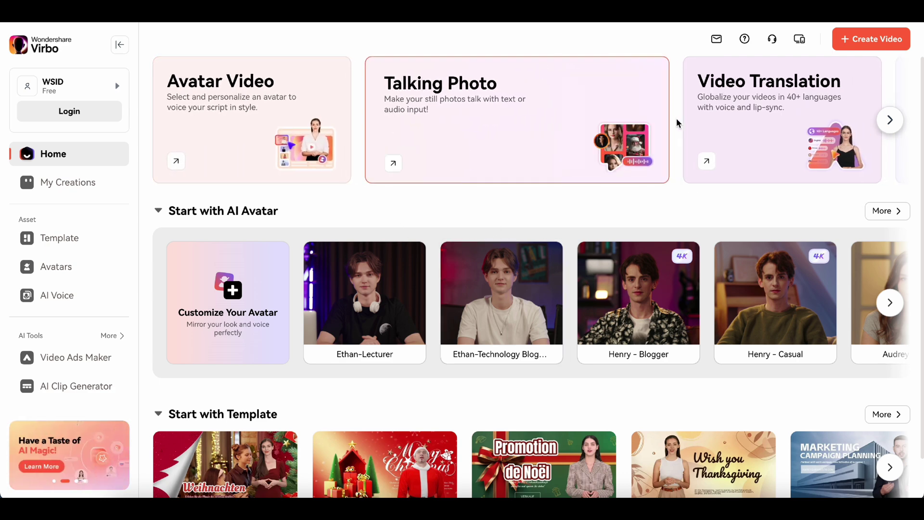
pyautogui.click(889, 120)
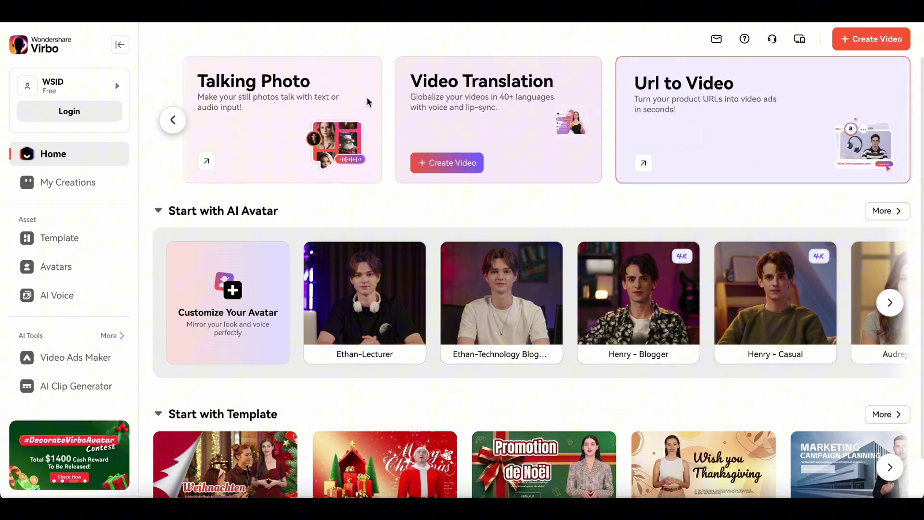
pyautogui.click(174, 121)
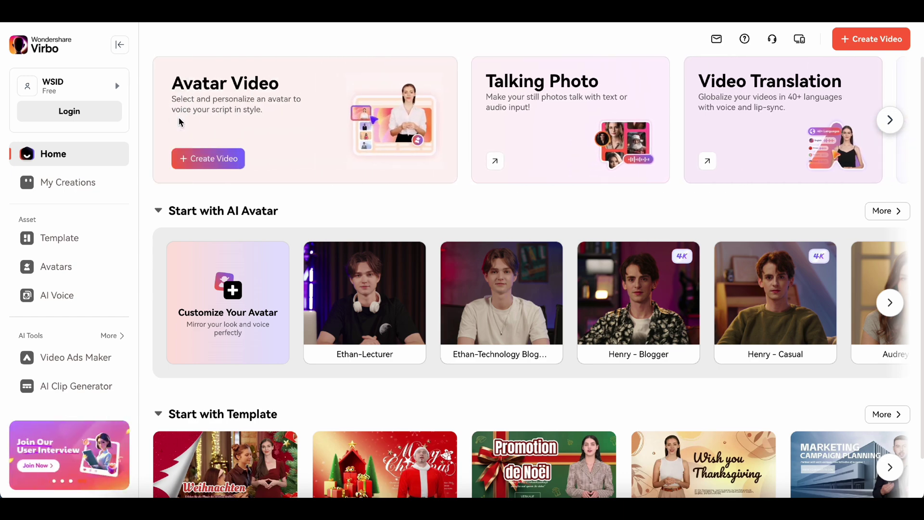
pyautogui.moveTo(304, 120)
pyautogui.click(283, 128)
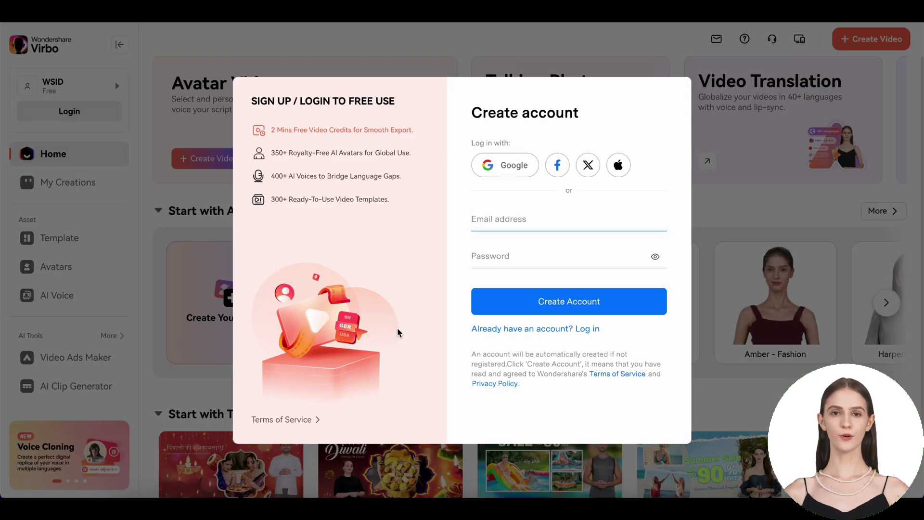
# Sign up for Virbo with a Google account.
pyautogui.click(503, 167)
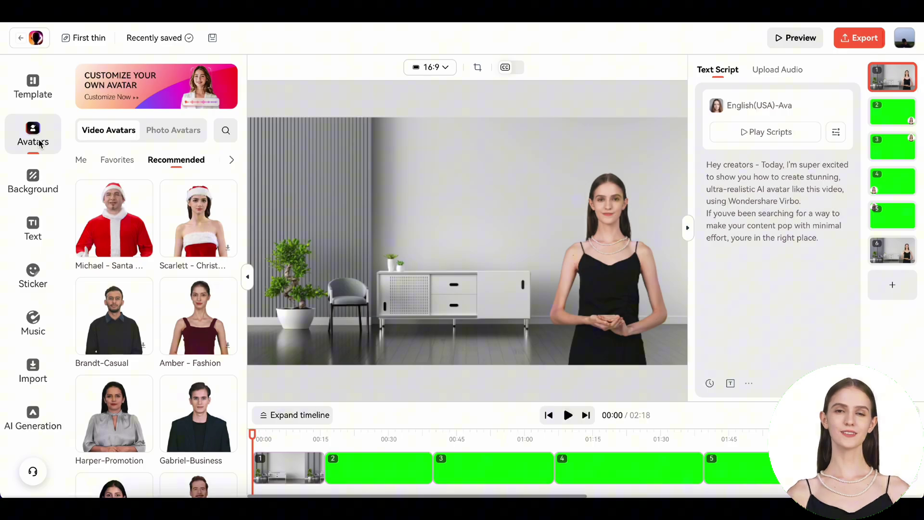
pyautogui.scroll(-2, 151, 281)
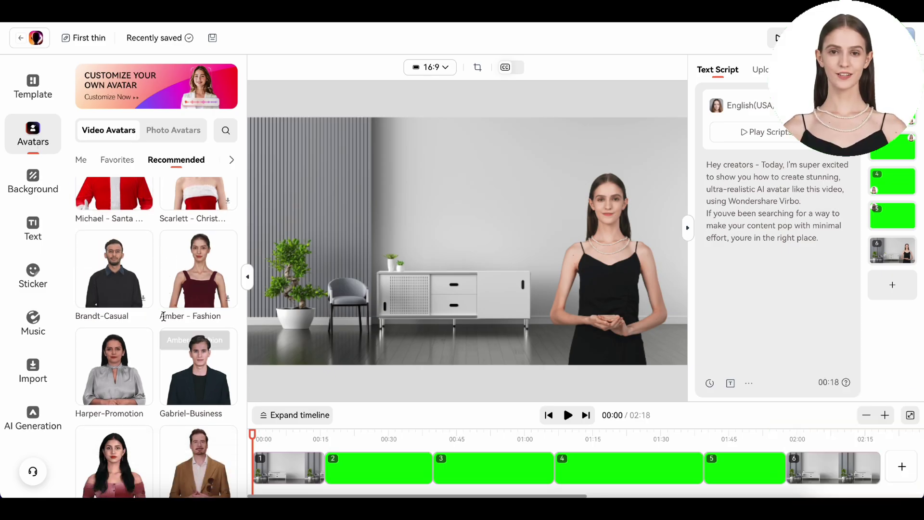
pyautogui.scroll(-2, 158, 304)
pyautogui.scroll(-3, 164, 320)
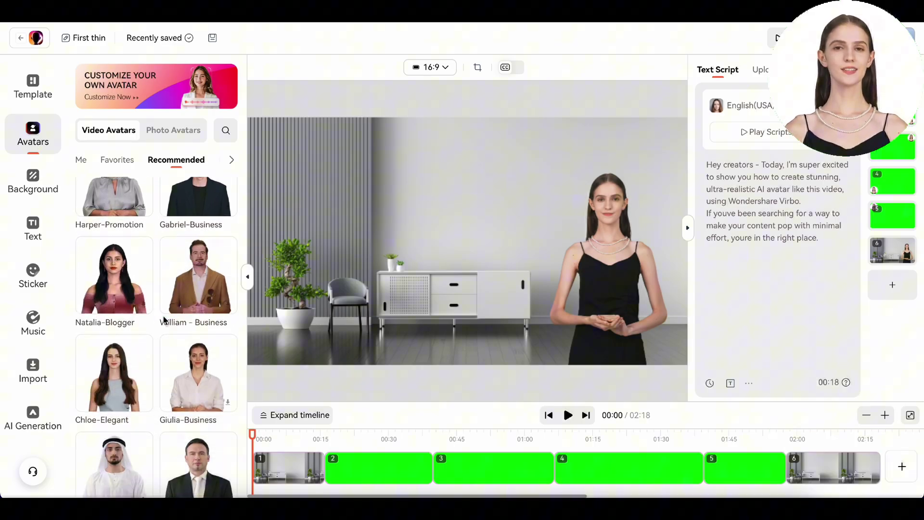
pyautogui.scroll(-3, 164, 317)
pyautogui.scroll(-2, 163, 318)
pyautogui.scroll(-1, 163, 318)
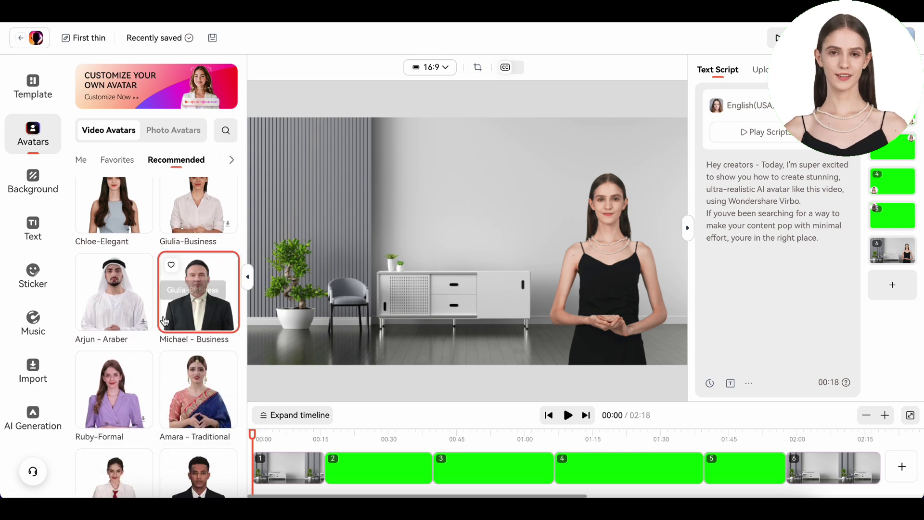
# Upload a portrait photo under Photo Avatars as the first scene's presenter.
pyautogui.click(176, 133)
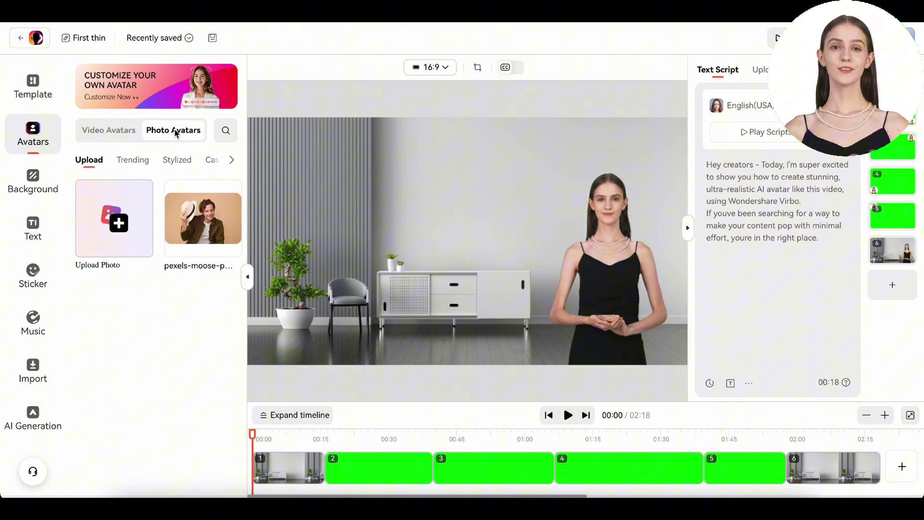
pyautogui.click(116, 226)
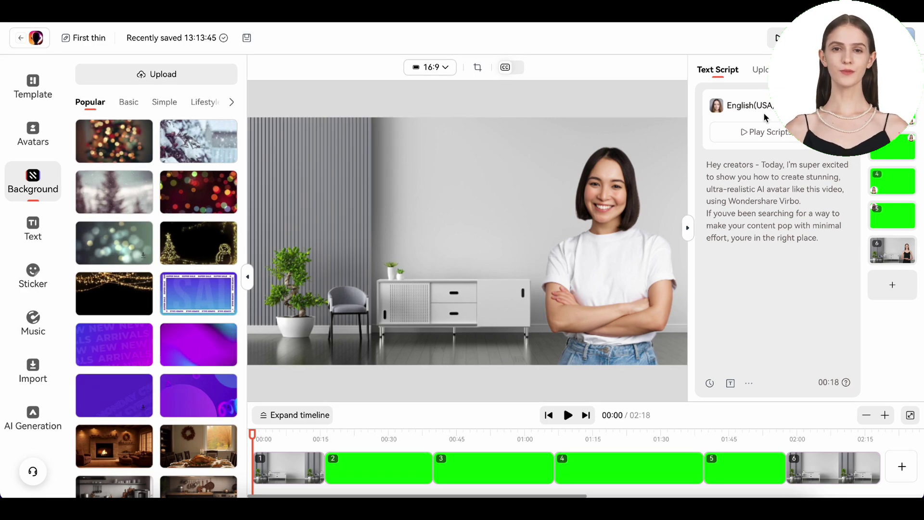
# Set the script voice to English(USA)-Ava.
pyautogui.click(722, 104)
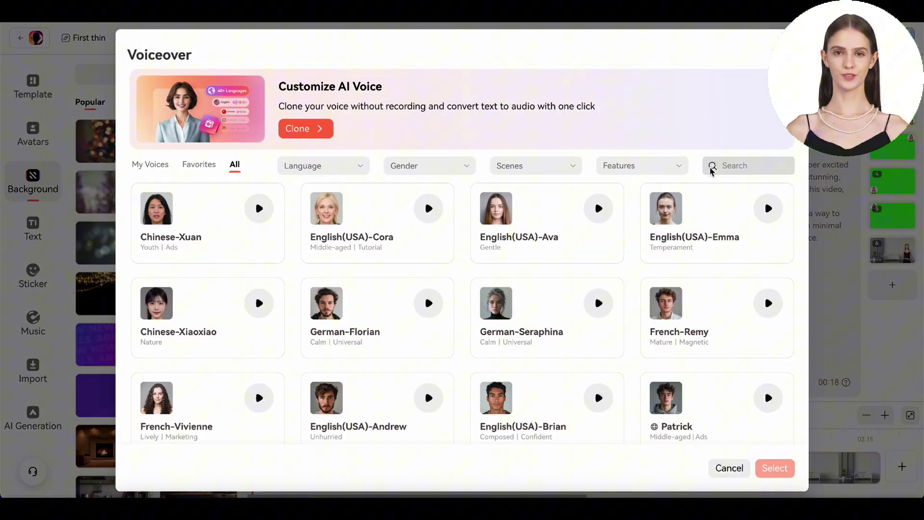
pyautogui.moveTo(547, 223)
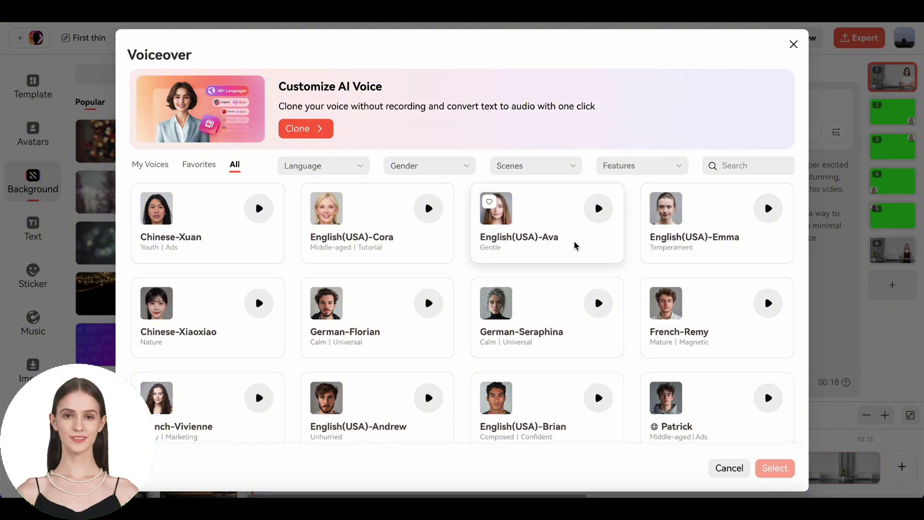
pyautogui.click(575, 246)
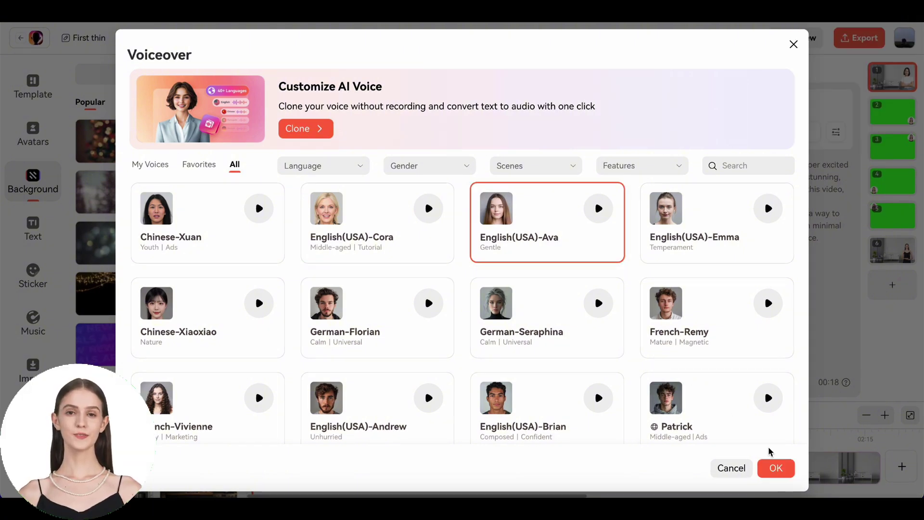
pyautogui.click(776, 468)
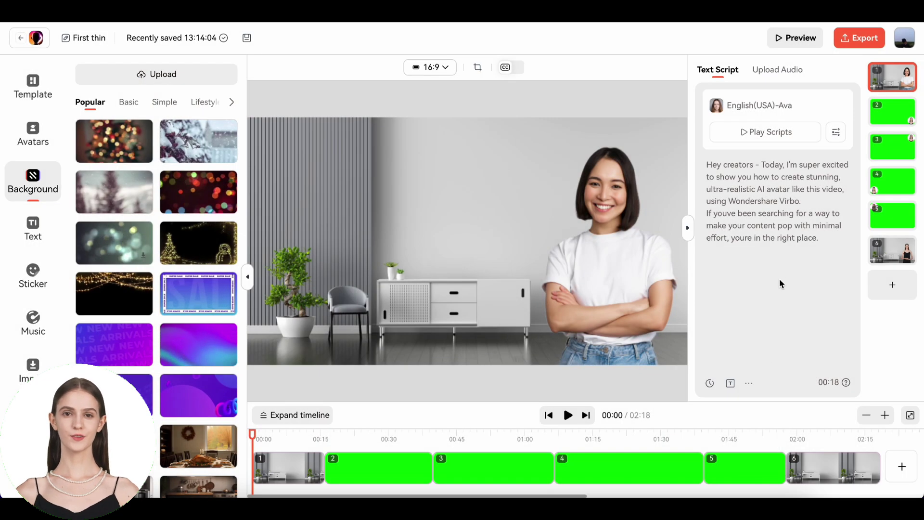
# Replace the script with the longer pasted text and play it aloud.
pyautogui.click(779, 239)
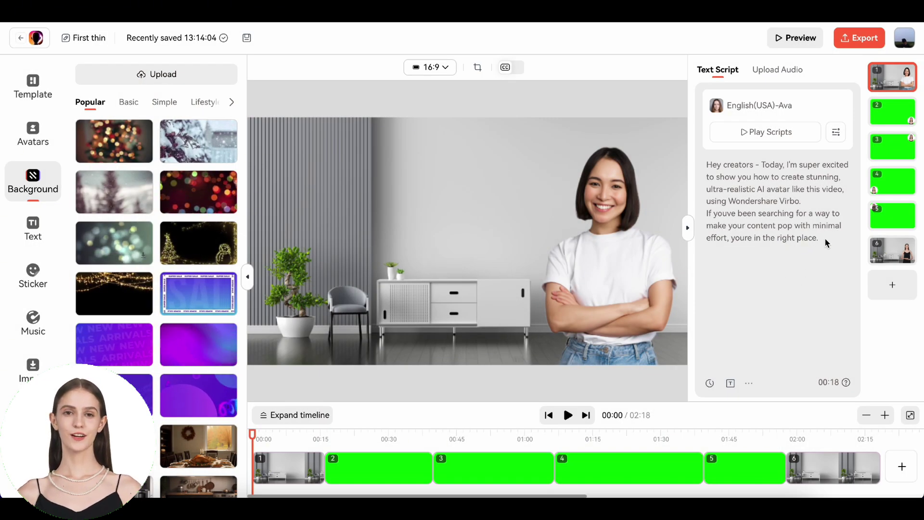
pyautogui.moveTo(825, 243); pyautogui.dragTo(705, 162)
pyautogui.hotkey('ctrl', 'v')
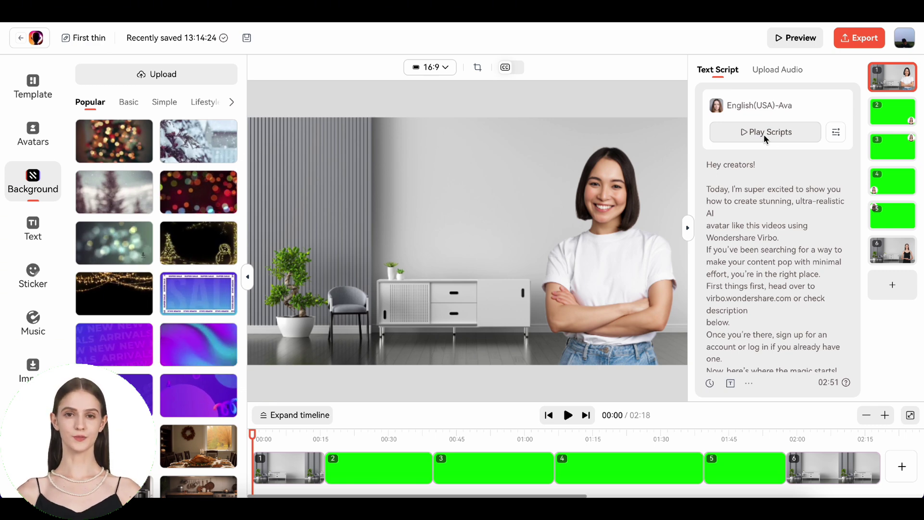
pyautogui.click(763, 134)
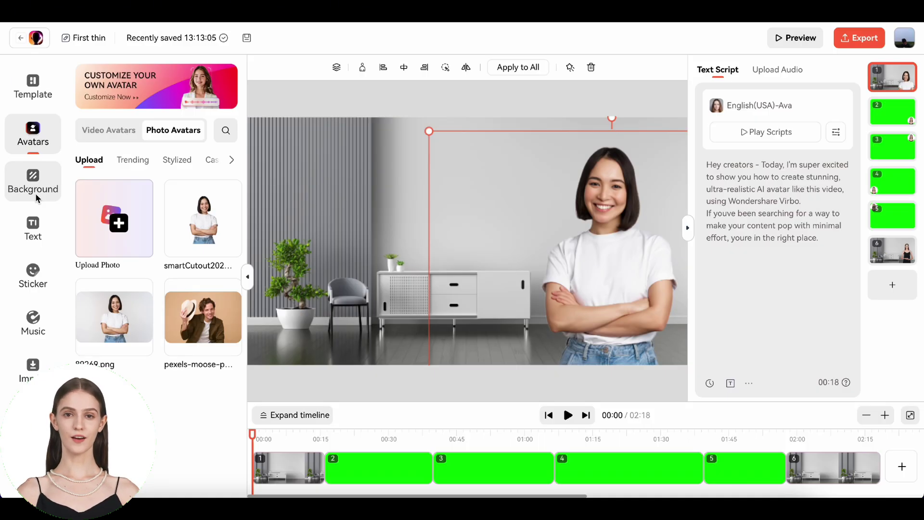
pyautogui.scroll(-1, 153, 245)
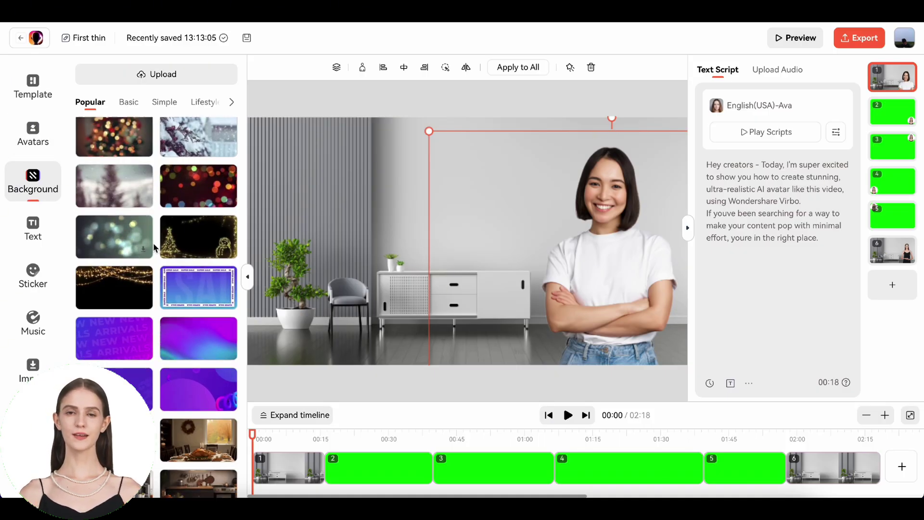
pyautogui.scroll(-2, 153, 242)
pyautogui.scroll(-2, 153, 245)
pyautogui.scroll(-2, 154, 248)
pyautogui.scroll(-2, 153, 247)
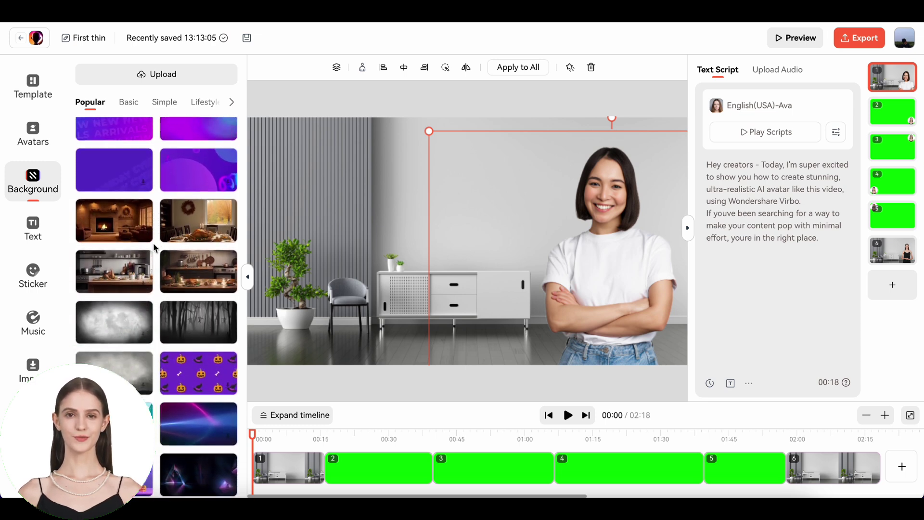
pyautogui.scroll(-2, 153, 247)
pyautogui.scroll(-2, 153, 247)
pyautogui.scroll(-2, 153, 248)
pyautogui.scroll(-1, 153, 248)
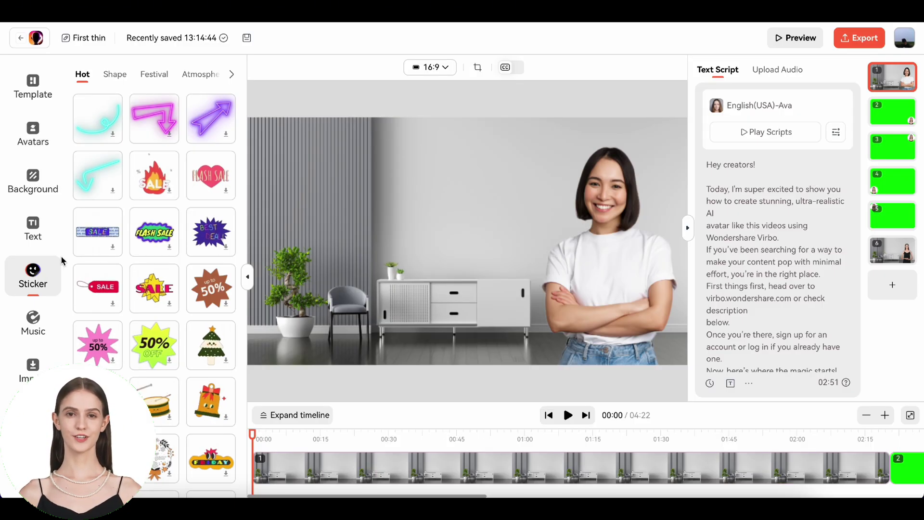
pyautogui.scroll(-3, 153, 230)
pyautogui.scroll(-3, 152, 221)
pyautogui.scroll(-2, 152, 221)
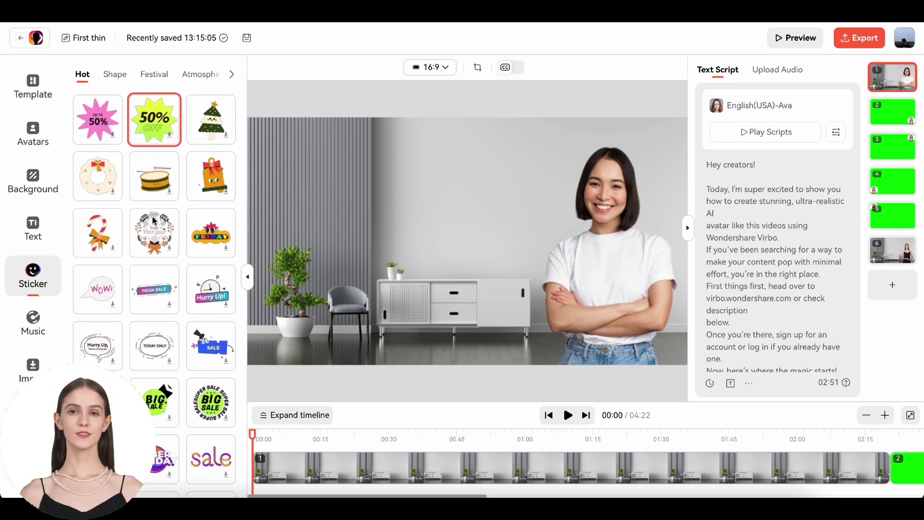
pyautogui.scroll(-3, 153, 221)
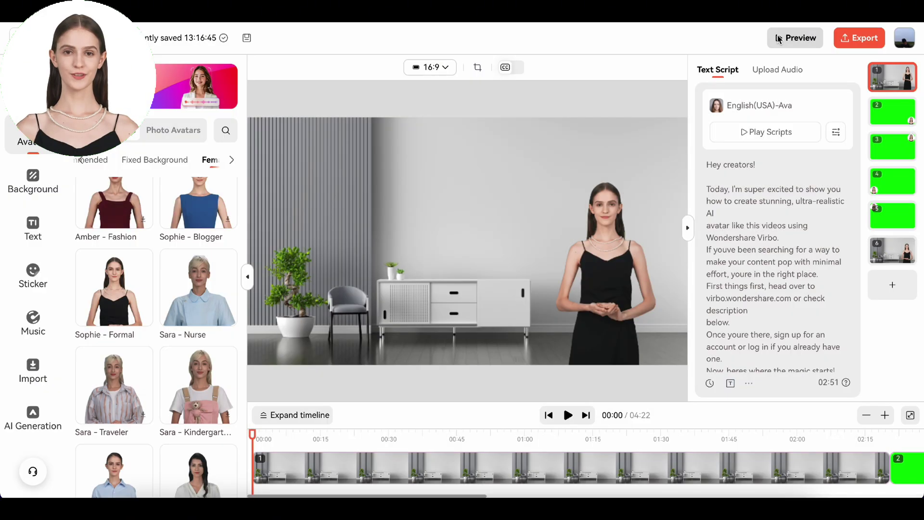
# Preview the project featuring the avatar in the black dress.
pyautogui.click(778, 38)
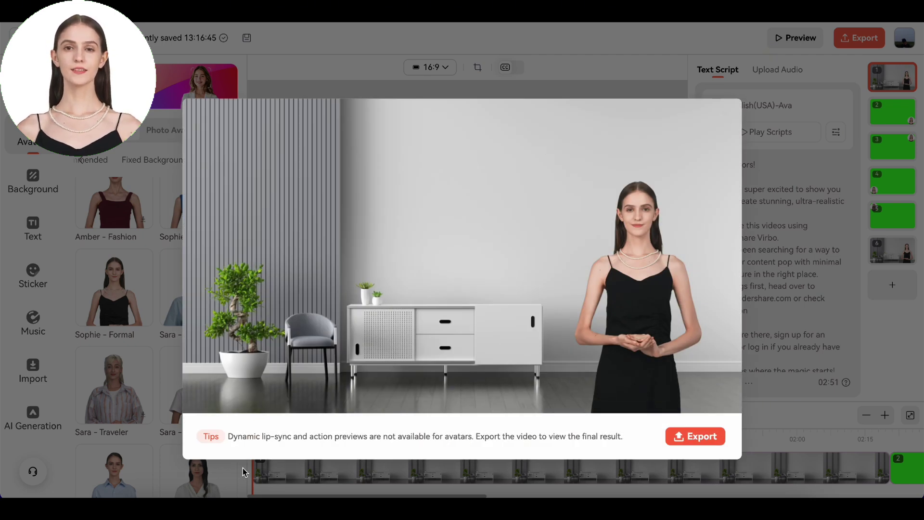
# Export the avatar video from the preview dialog to My Creations.
pyautogui.click(701, 440)
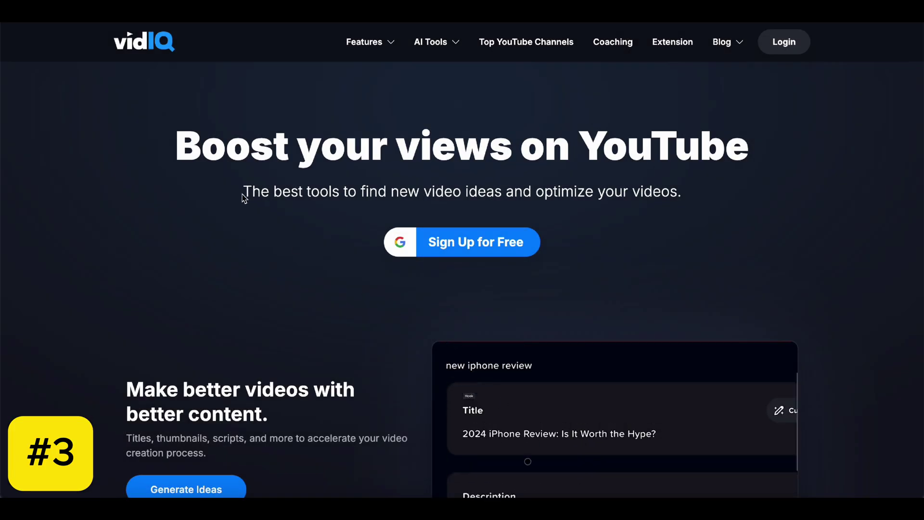
# Highlight the 'Boost your views on YouTube' heading on the vidIQ homepage.
pyautogui.moveTo(154, 158); pyautogui.dragTo(603, 134)
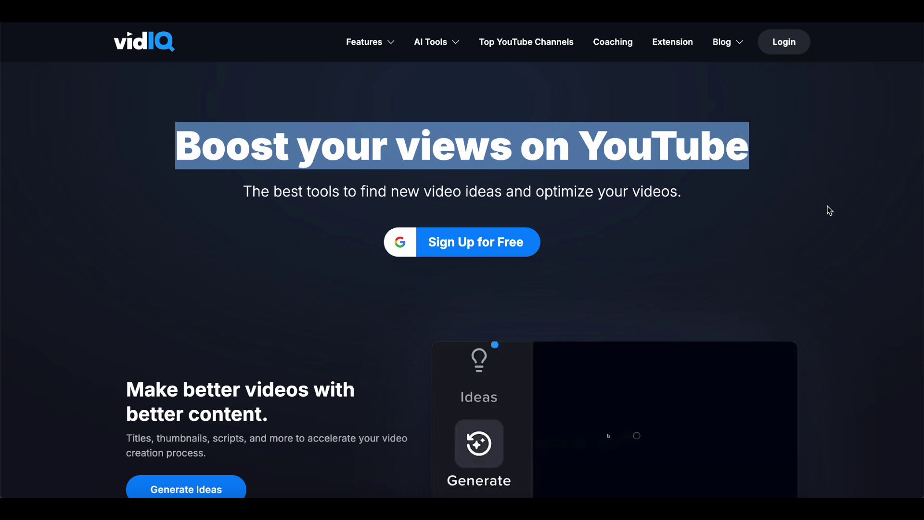
pyautogui.scroll(-1, 829, 210)
pyautogui.scroll(-1, 829, 210)
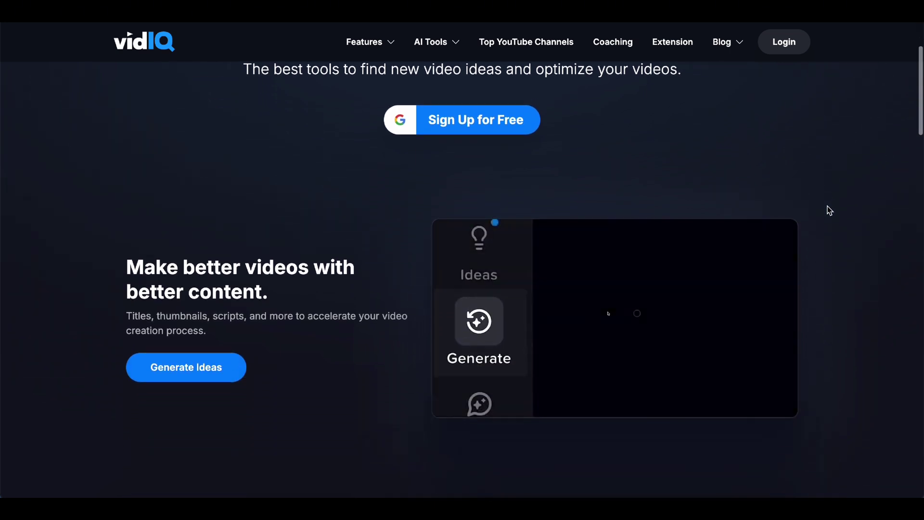
pyautogui.scroll(-1, 829, 210)
pyautogui.scroll(-1, 829, 210)
pyautogui.scroll(-1, 829, 210)
pyautogui.scroll(-1, 829, 209)
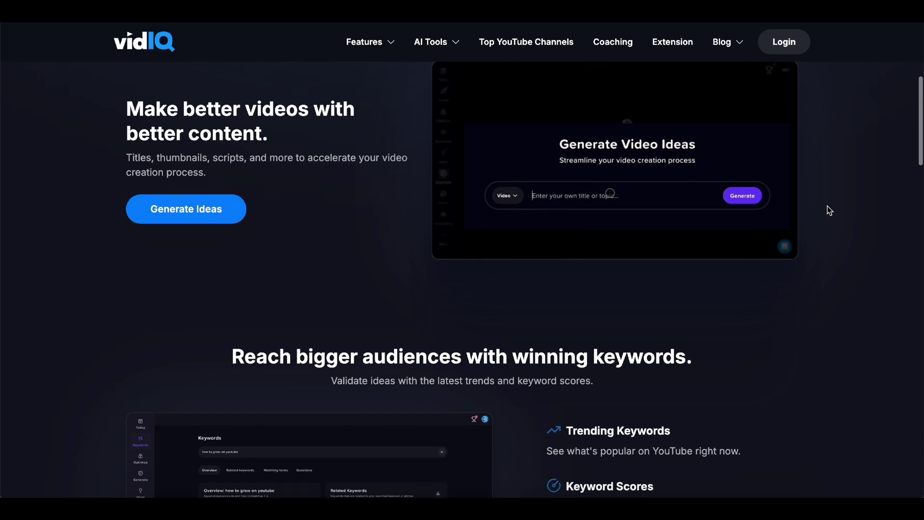
pyautogui.scroll(-1, 829, 210)
pyautogui.scroll(-1, 828, 210)
pyautogui.scroll(-1, 829, 210)
pyautogui.scroll(-1, 829, 211)
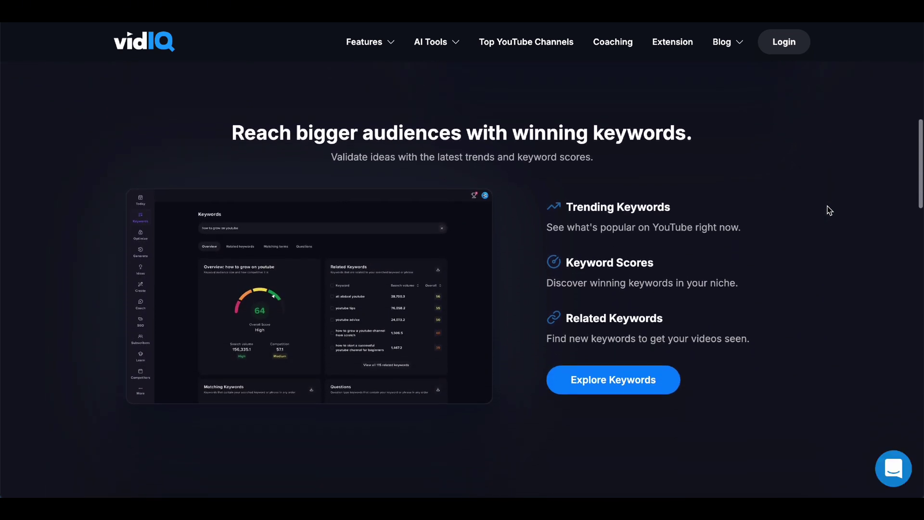
pyautogui.scroll(-1, 829, 210)
pyautogui.scroll(-1, 829, 209)
pyautogui.scroll(-1, 829, 210)
pyautogui.scroll(-1, 829, 211)
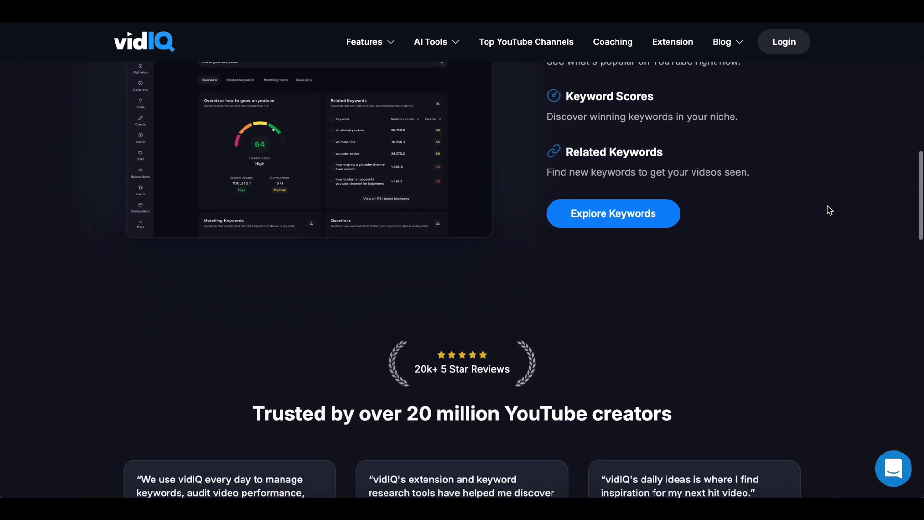
pyautogui.scroll(-1, 828, 210)
pyautogui.scroll(-1, 828, 210)
pyautogui.scroll(-1, 829, 209)
pyautogui.scroll(-1, 829, 210)
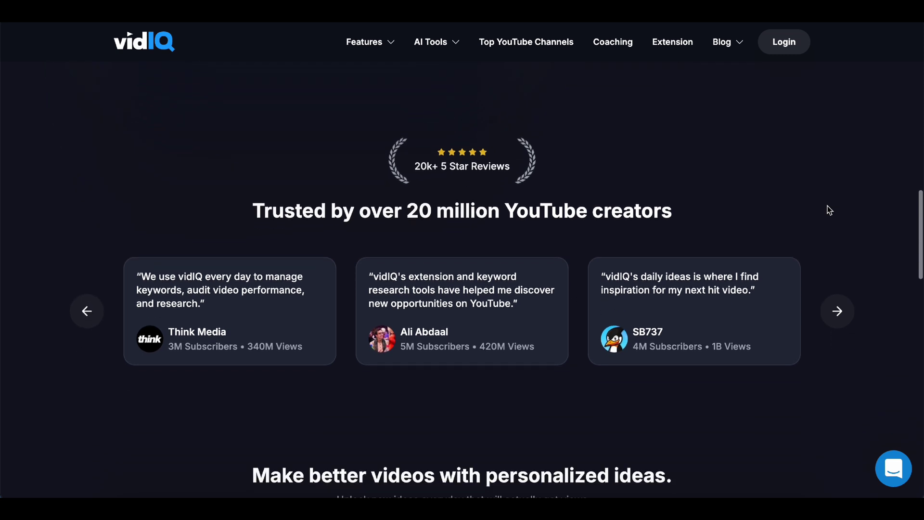
pyautogui.scroll(-1, 828, 210)
pyautogui.scroll(-1, 828, 209)
pyautogui.scroll(-1, 828, 210)
pyautogui.scroll(-1, 829, 211)
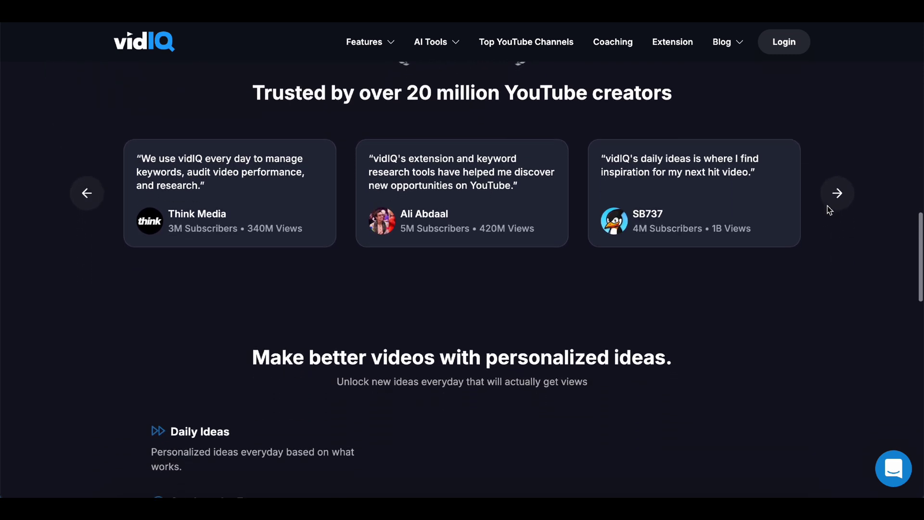
pyautogui.scroll(-1, 829, 209)
pyautogui.scroll(-1, 829, 210)
pyautogui.scroll(-2, 828, 210)
pyautogui.scroll(-1, 829, 210)
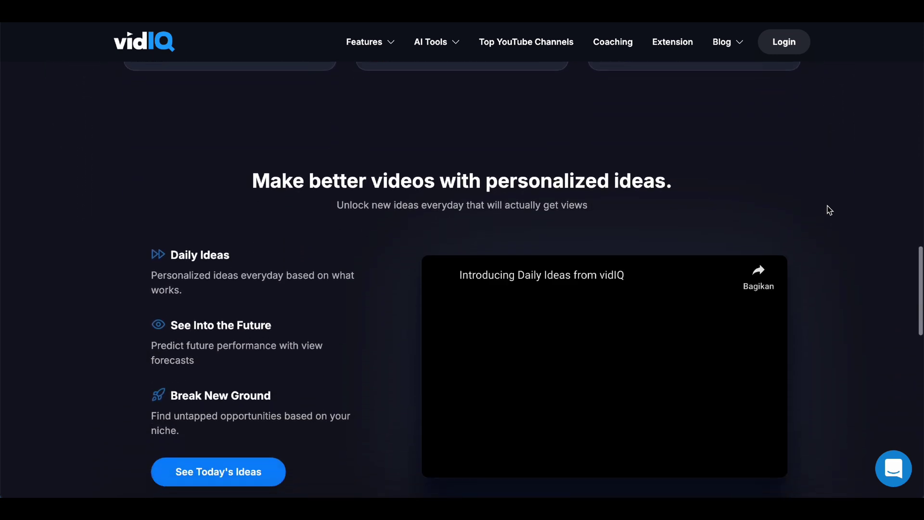
pyautogui.scroll(-1, 829, 210)
pyautogui.scroll(-1, 829, 209)
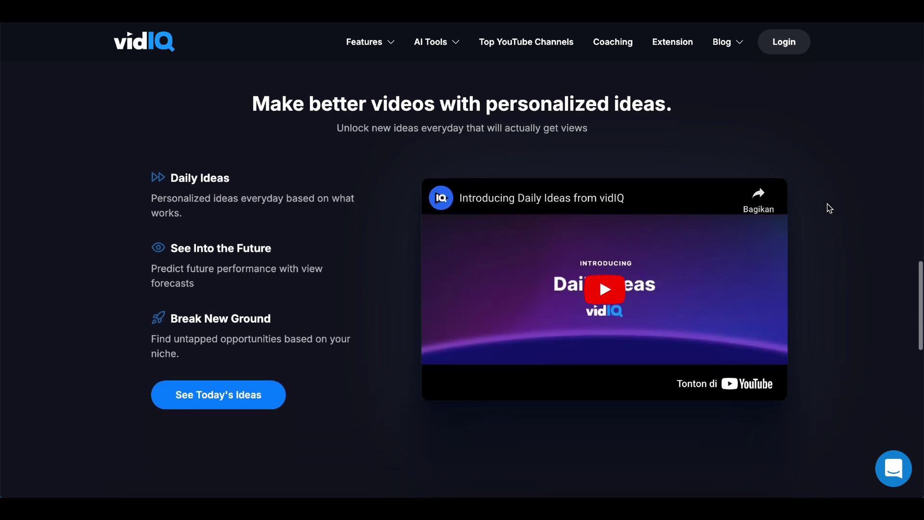